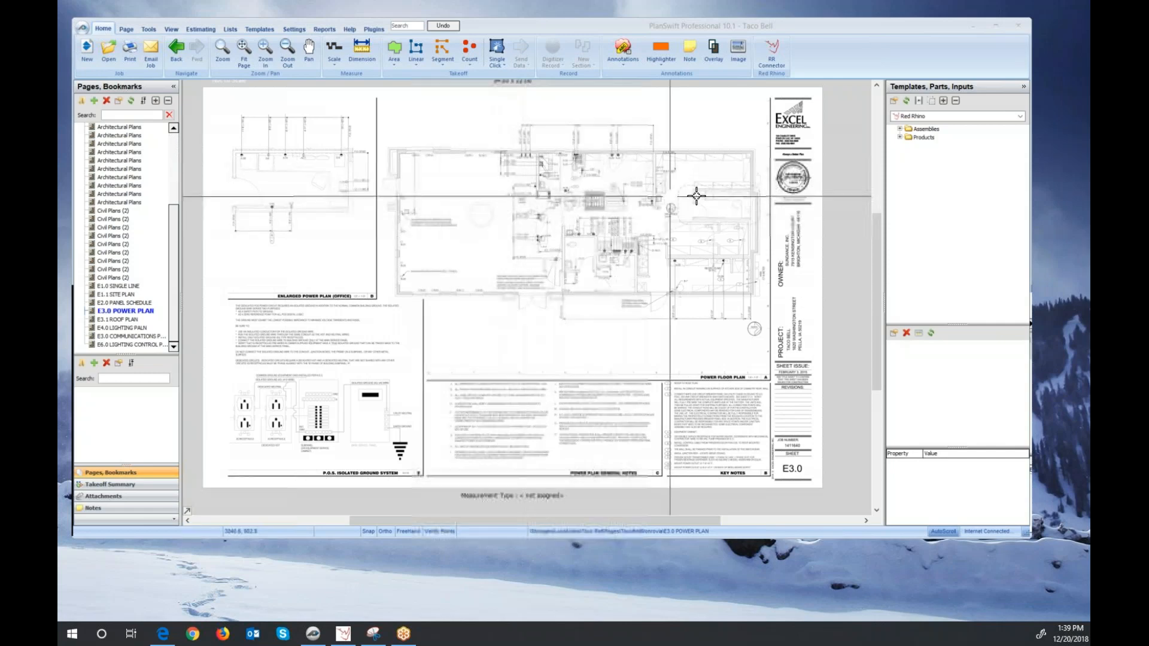
- Expand the Red Rhino assemblies down to 200 - Commercial / Industrial, 14 - Receptacles, 14.1 - Receptacles - Plastic Plates, and widen the templates list
click(942, 132)
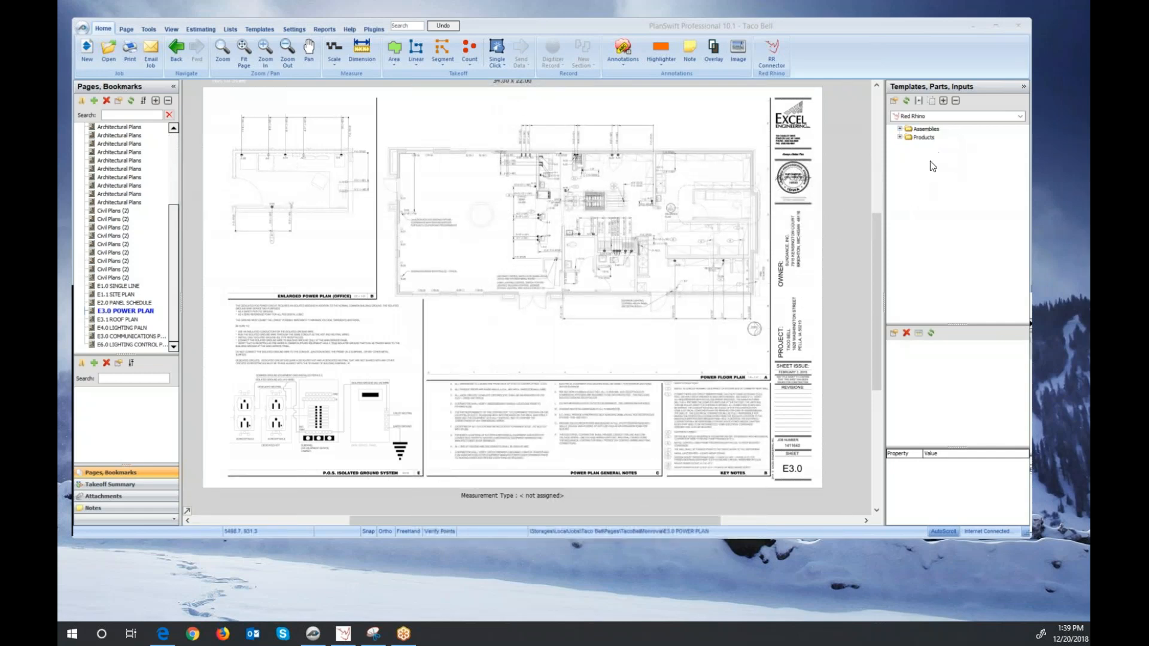
click(899, 137)
click(901, 130)
click(901, 132)
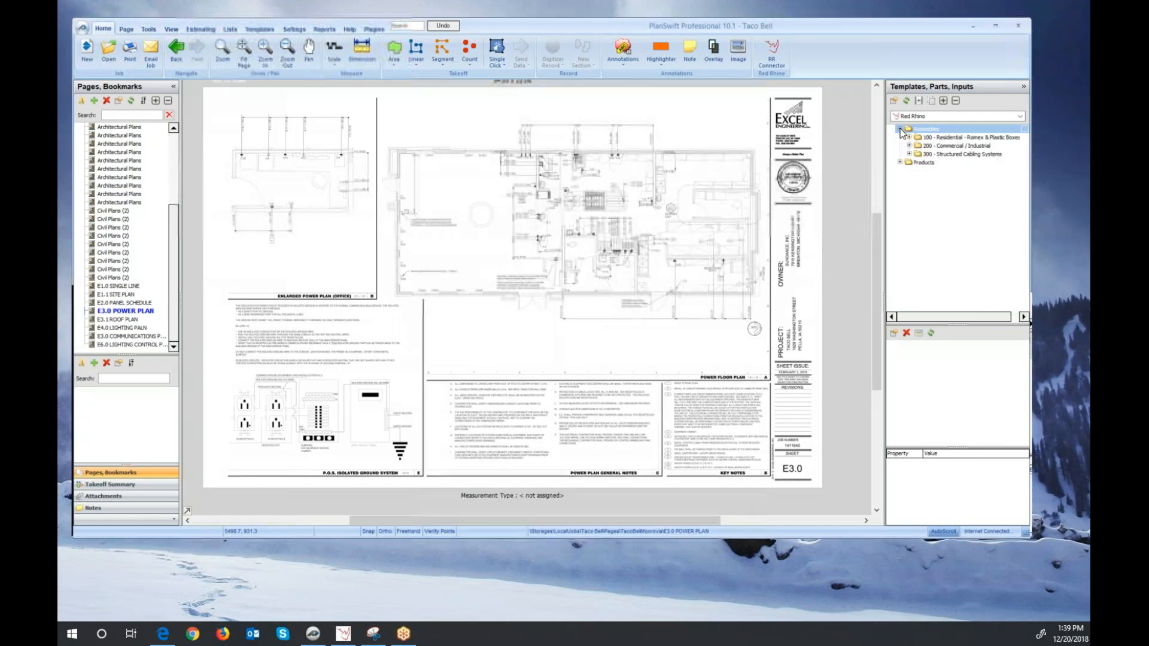
click(910, 146)
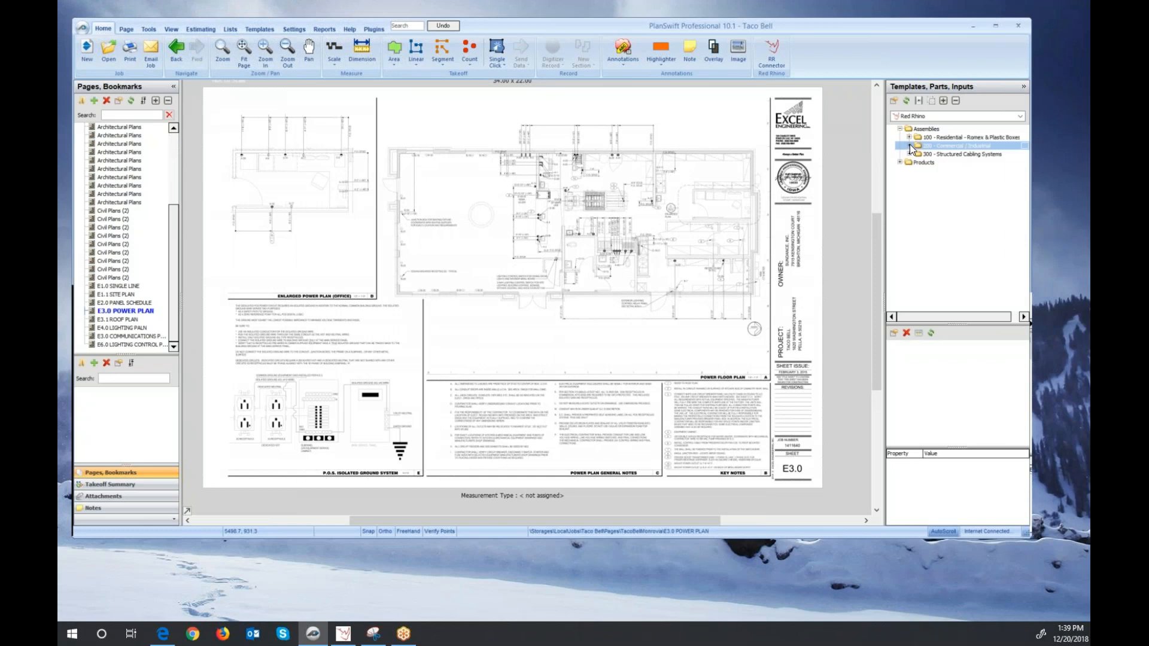
click(910, 146)
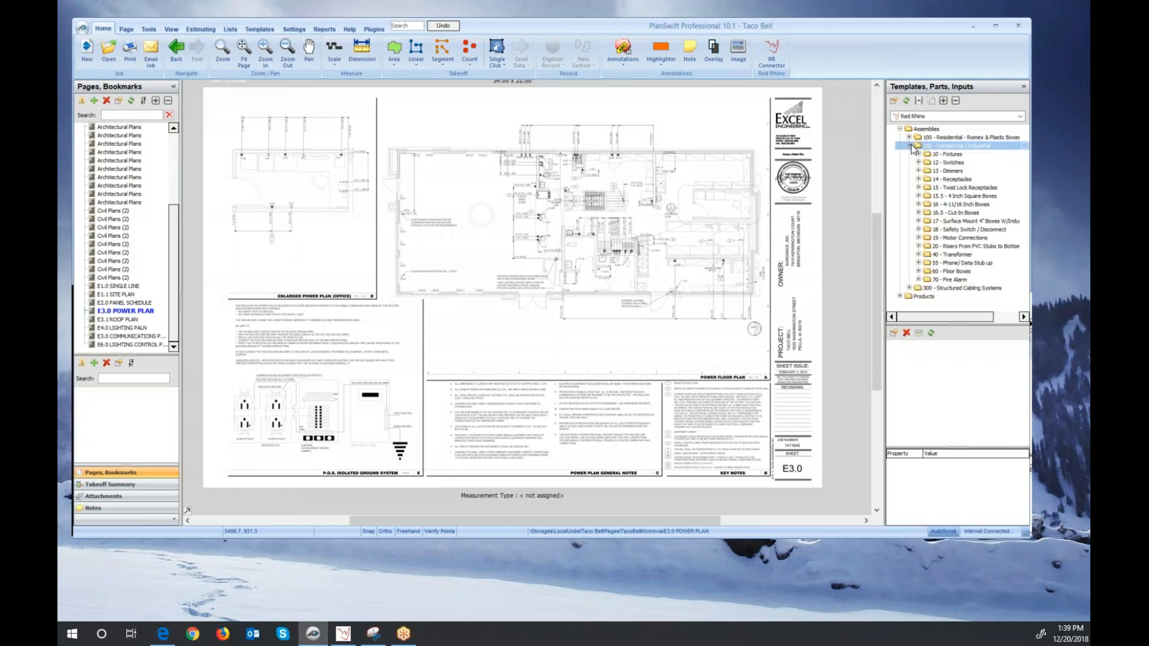
click(920, 179)
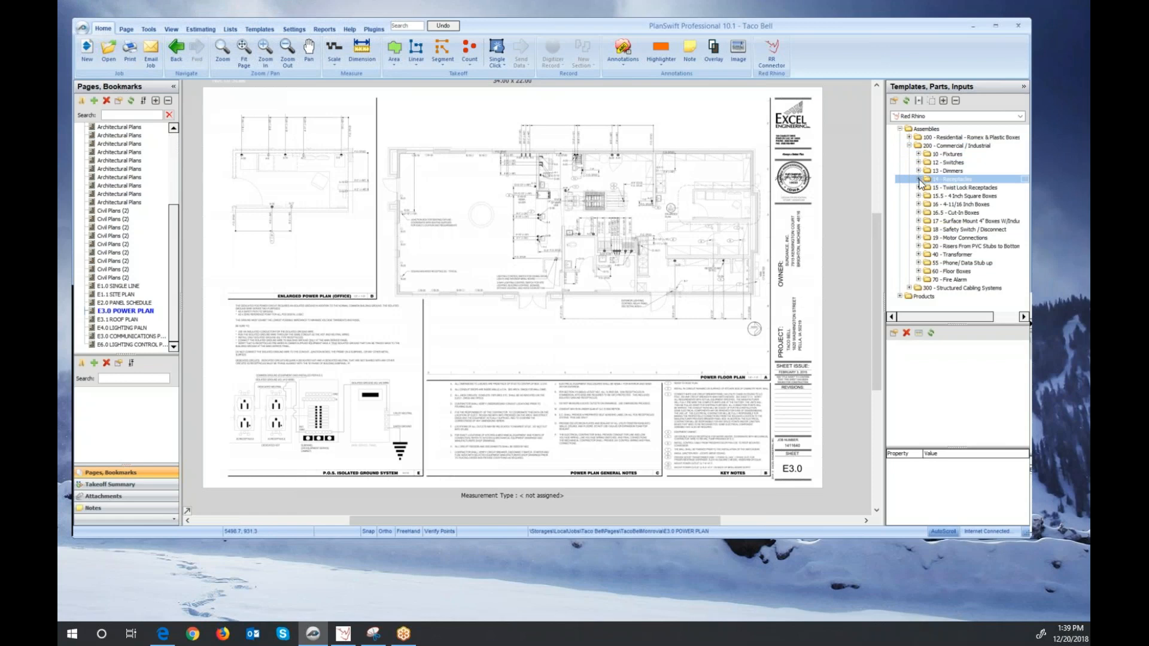
click(918, 180)
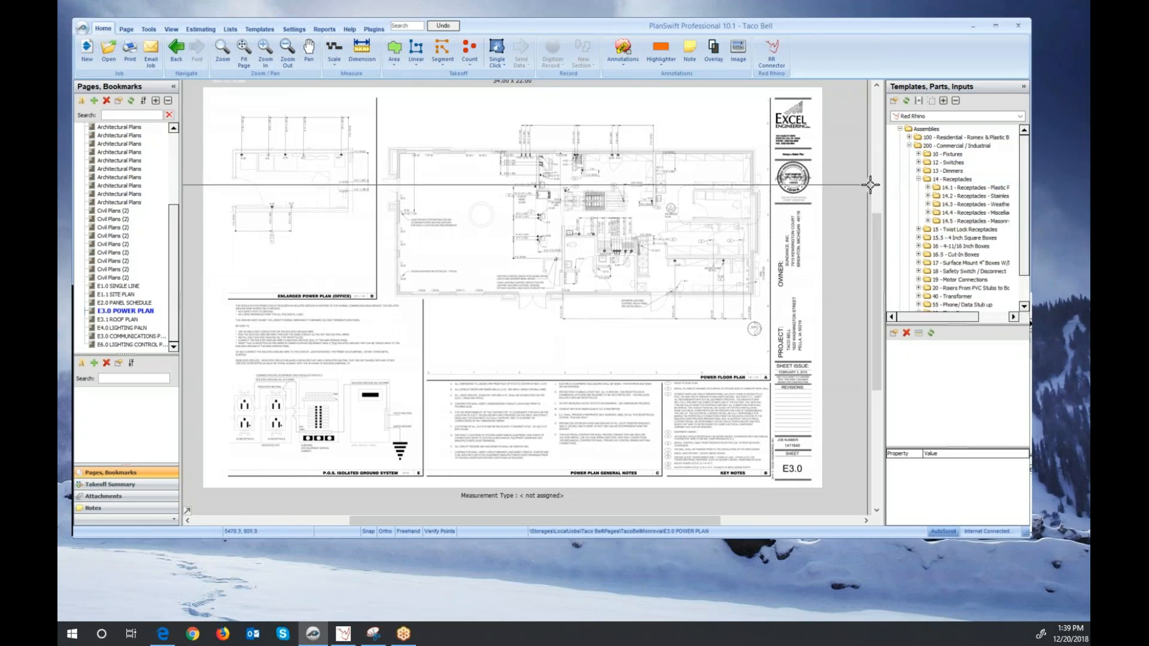
drag(885, 180, 858, 182)
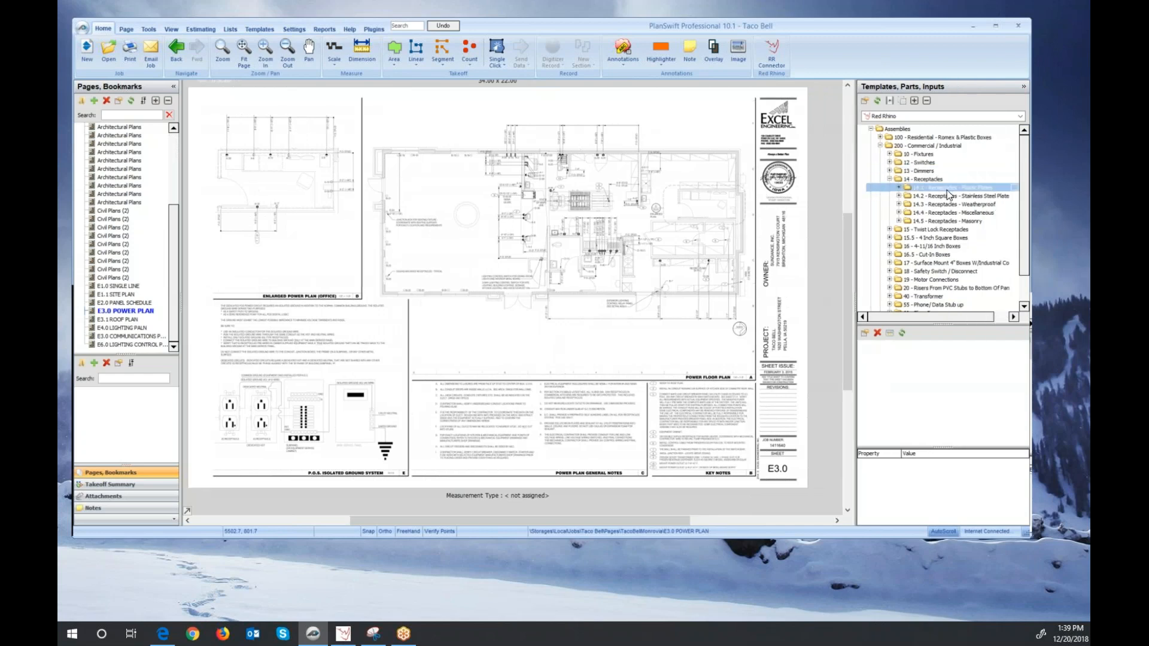
click(899, 188)
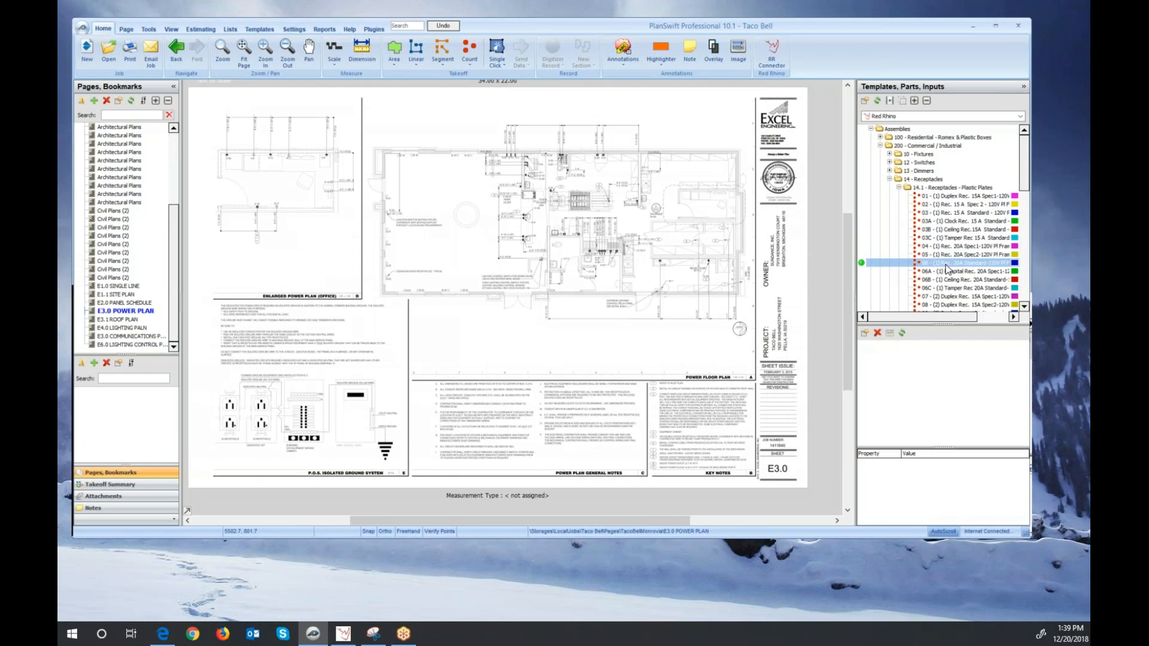
- Start a takeoff of assembly 06 - (1) Rec. 20A Standard-120V Pl Frame in the folder Taco Bell\Branch & Lighting
double_click(862, 263)
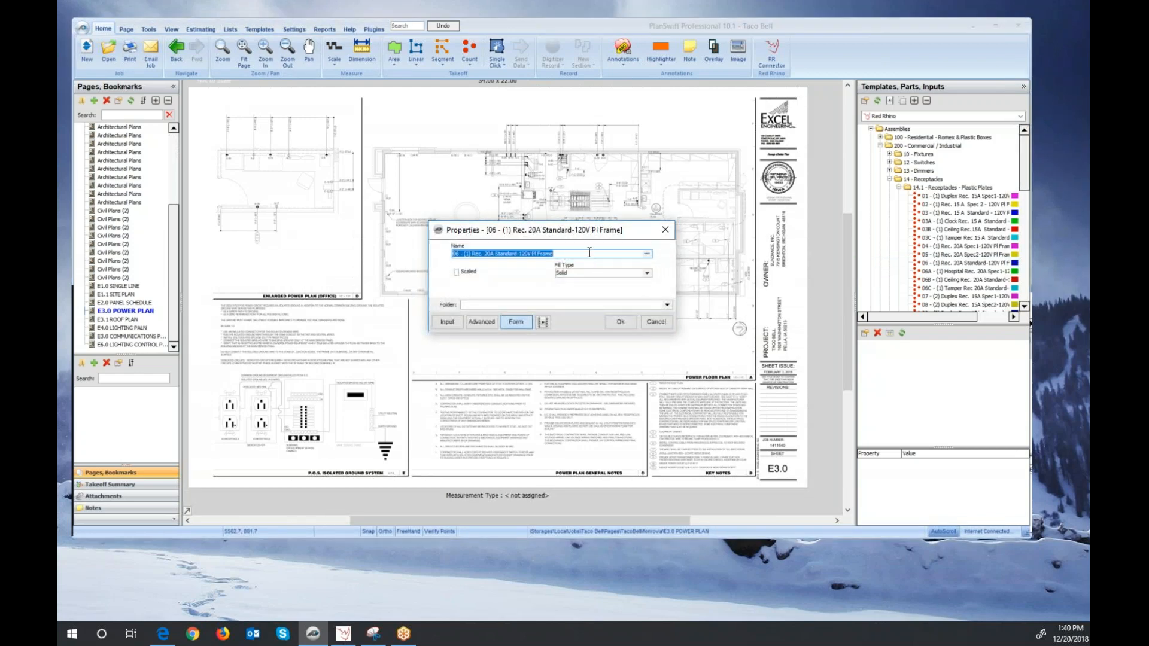
click(667, 306)
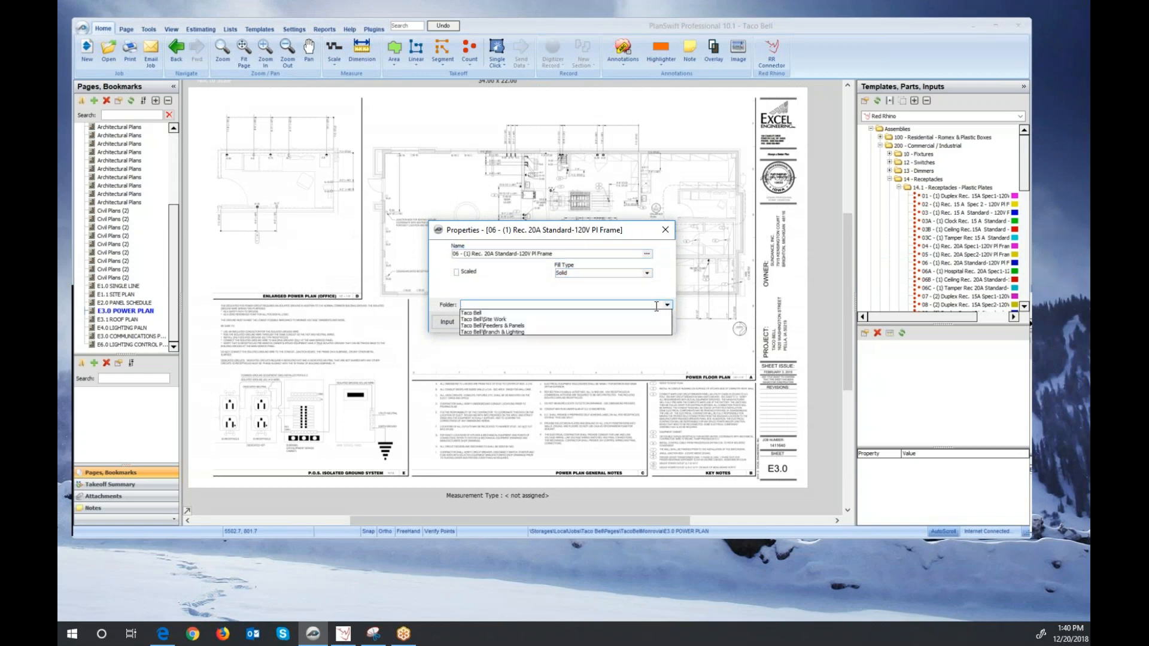
click(552, 333)
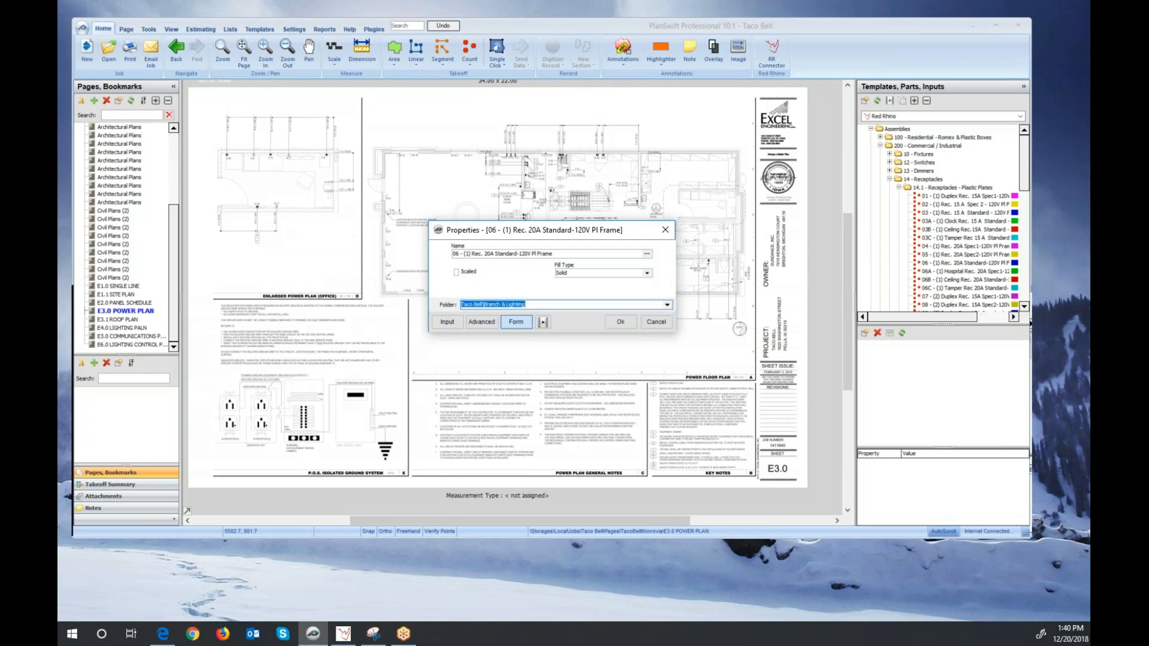
click(617, 323)
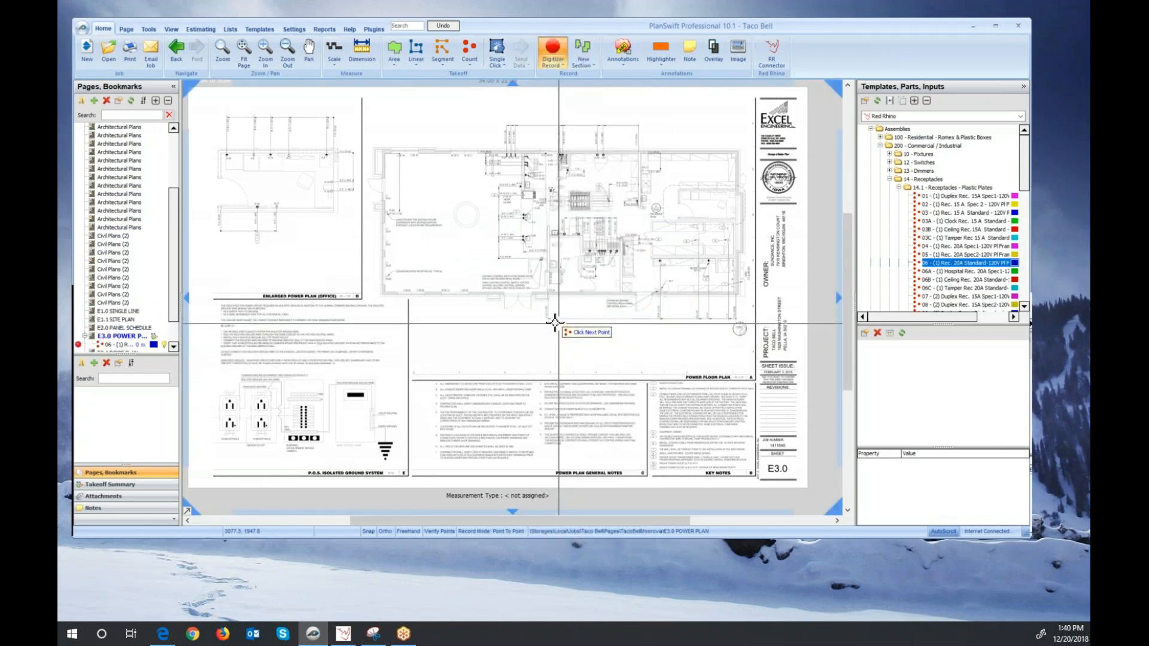
- Count the five single receptacles in the enlarged office power plan at A-6, both A-17 locations, A-19 and D-25
scroll(296, 242, up, 1)
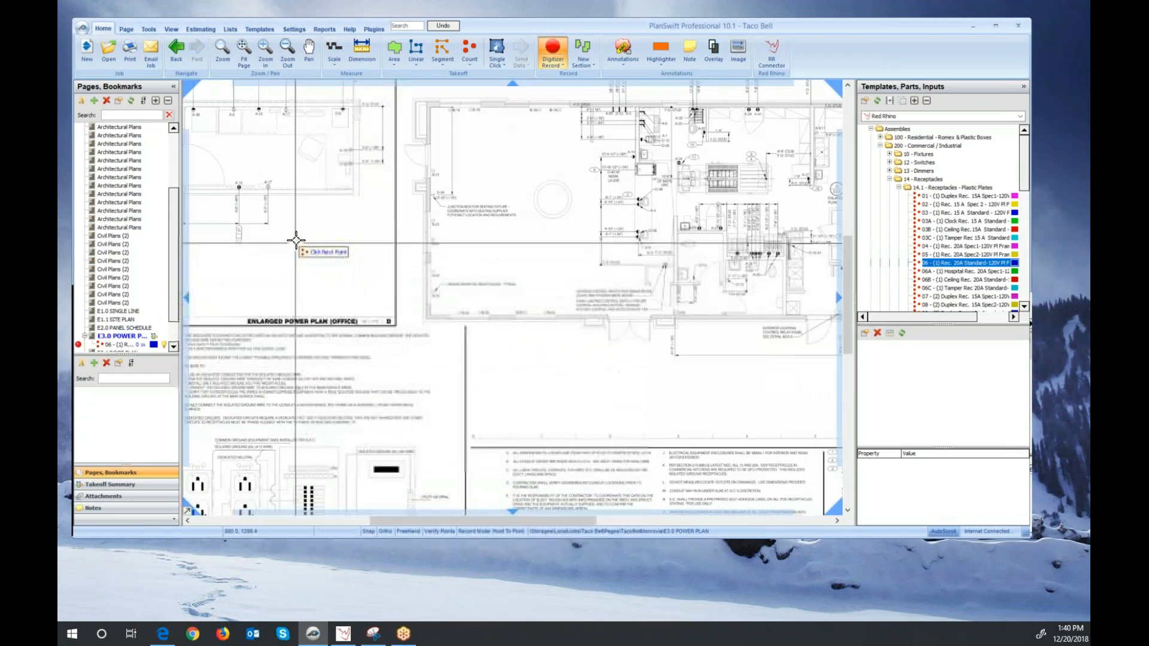
scroll(296, 241, up, 1)
mouse_move(300, 224)
mouse_down()
mouse_move(539, 287)
mouse_move(540, 337)
mouse_up()
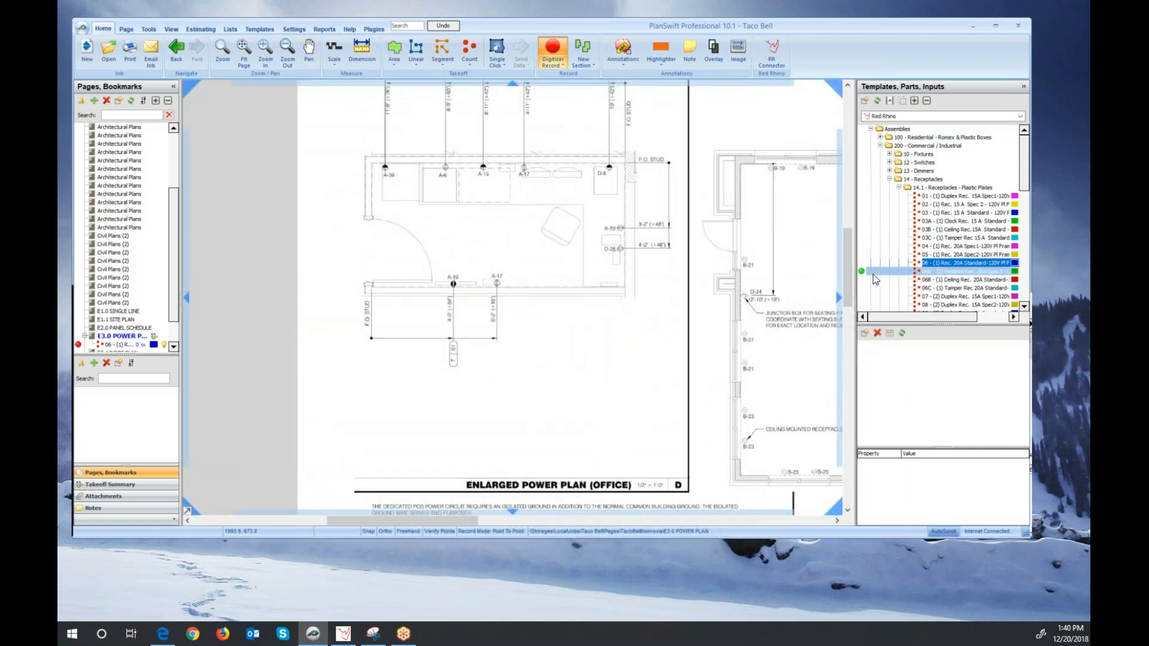
click(551, 52)
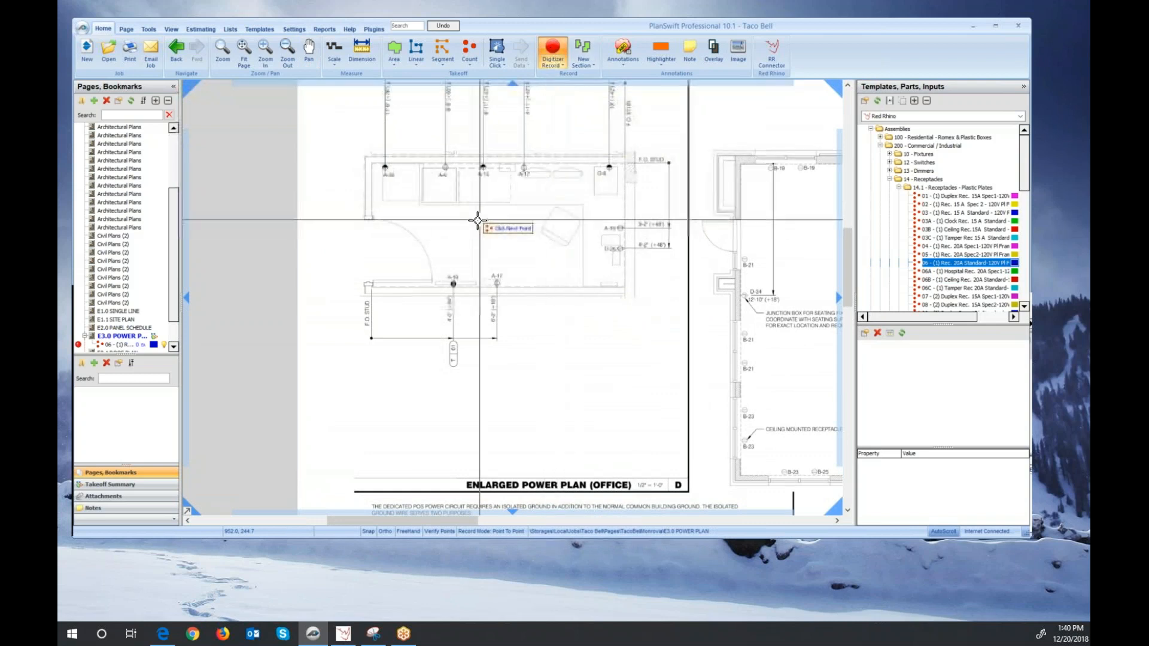
scroll(452, 238, up, 1)
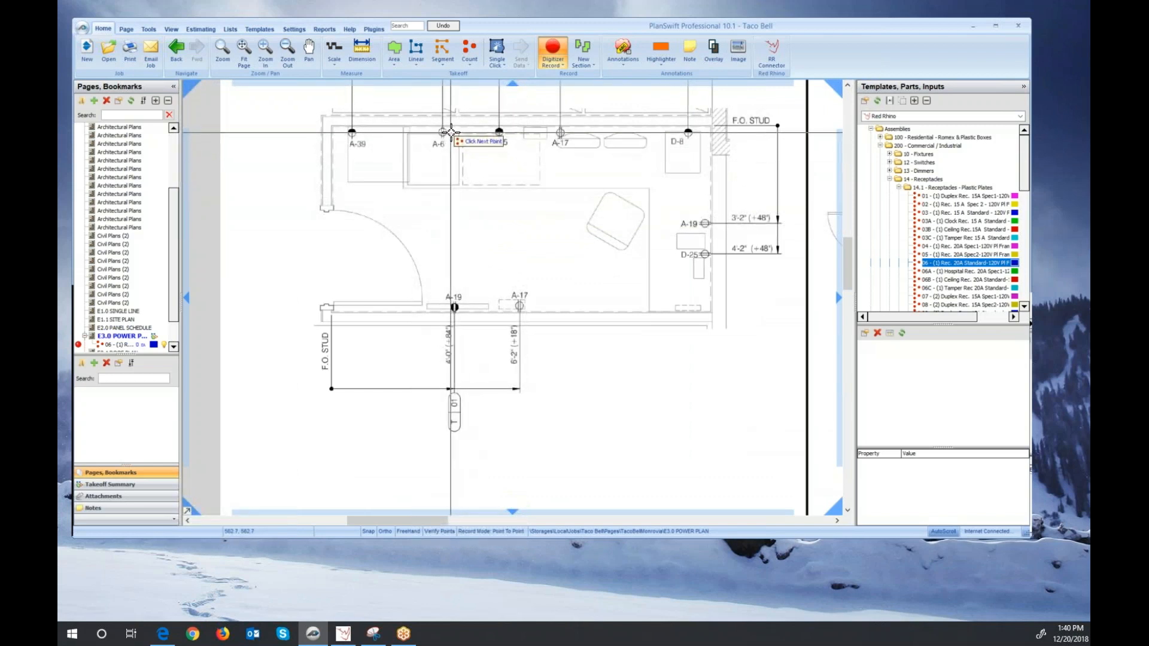
click(452, 133)
click(567, 132)
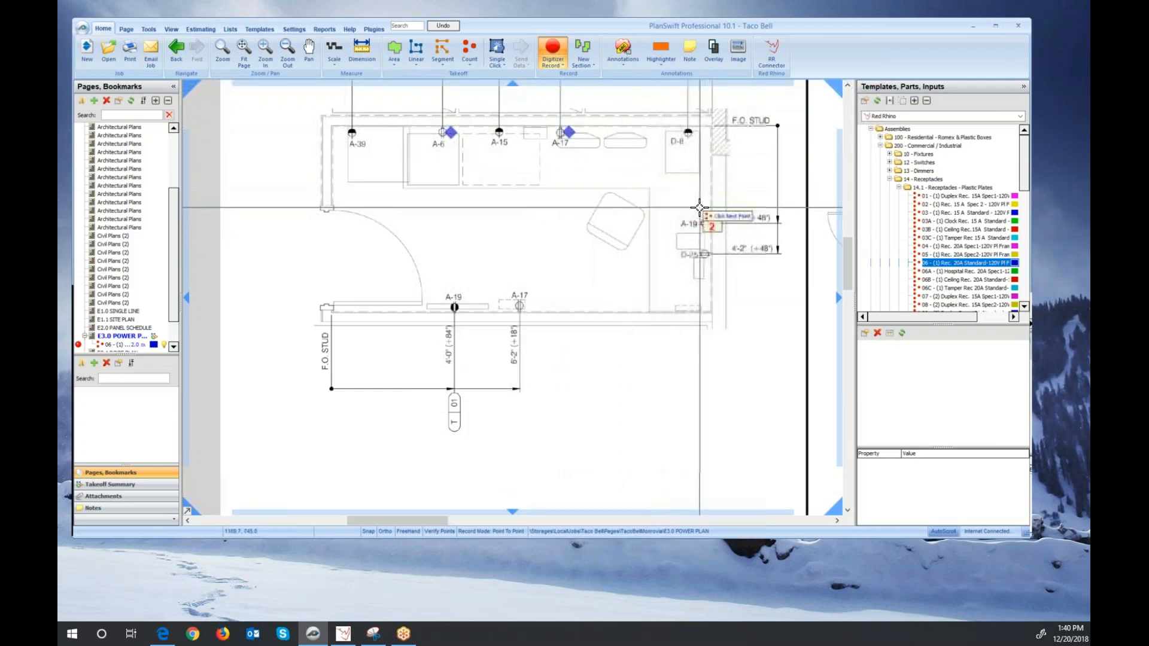
click(704, 211)
click(708, 243)
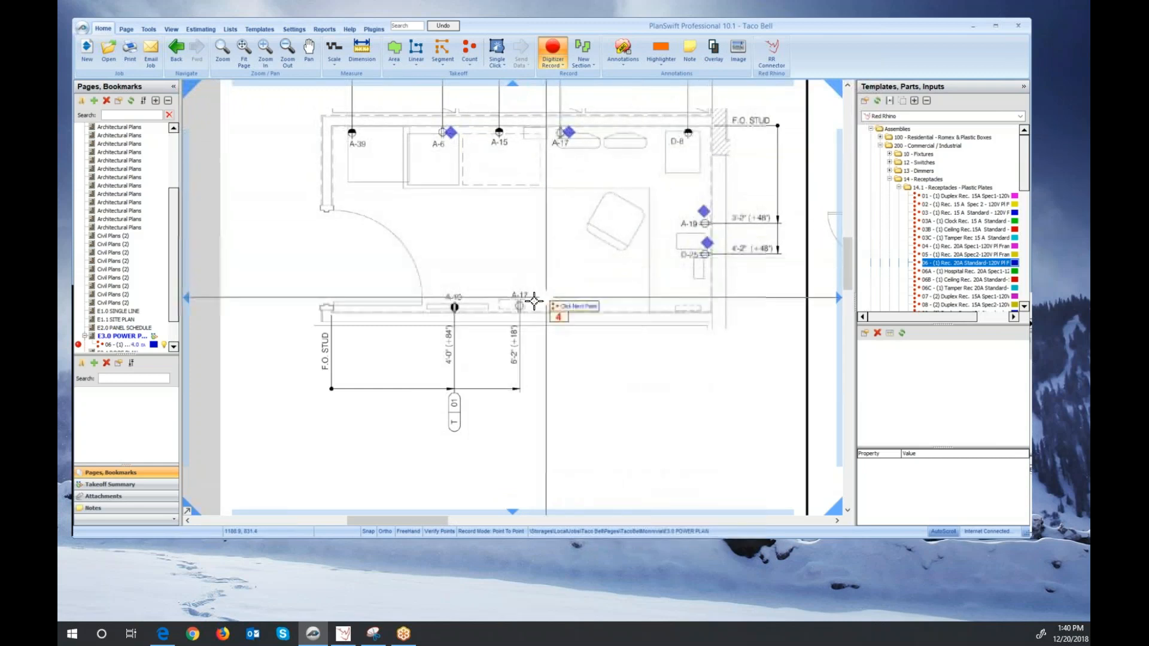
click(532, 306)
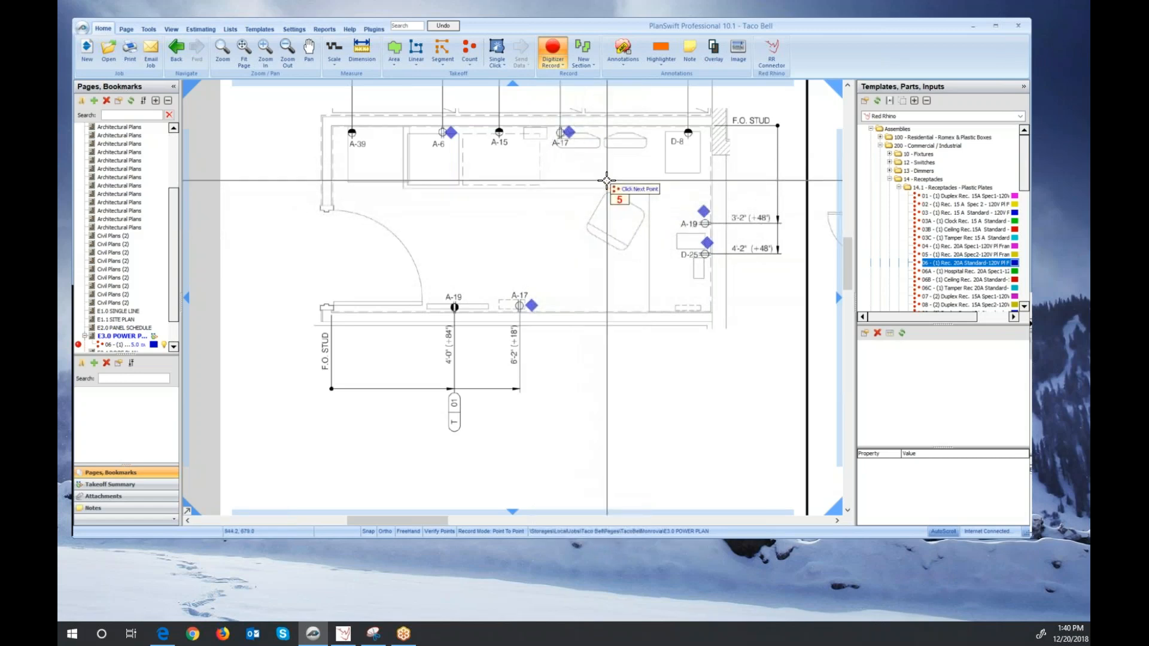
- Count the upper B-23 and three B-21 ceiling receptacles along the power floor plan's left exterior wall, and end the count
drag(606, 180, 333, 174)
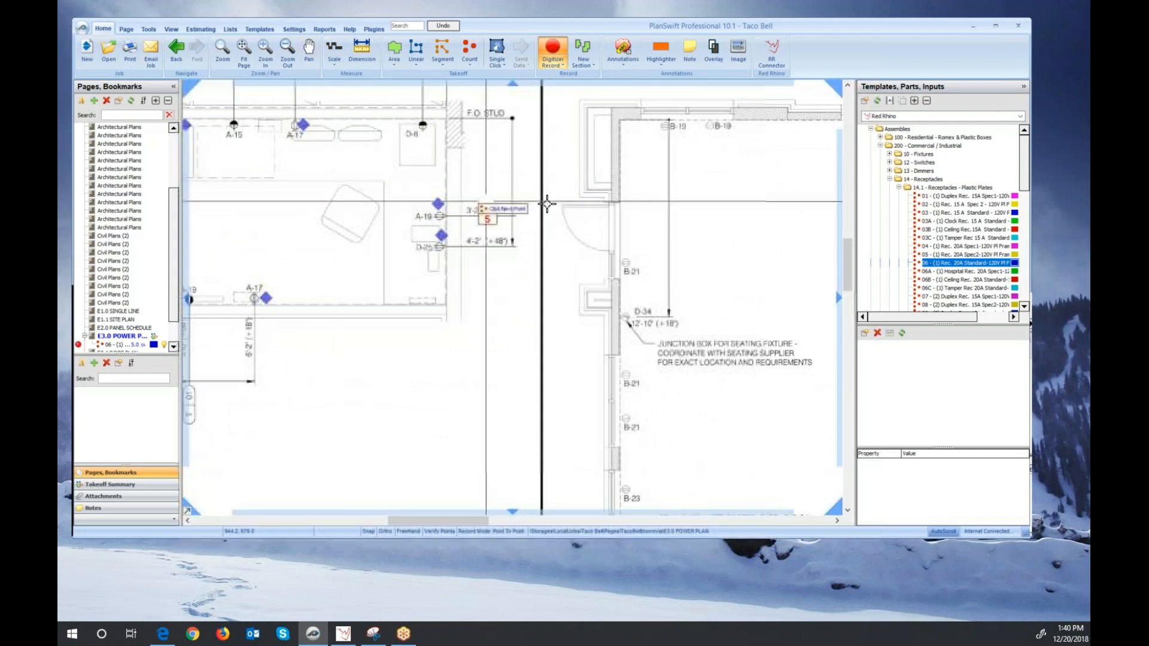
drag(731, 218, 699, 171)
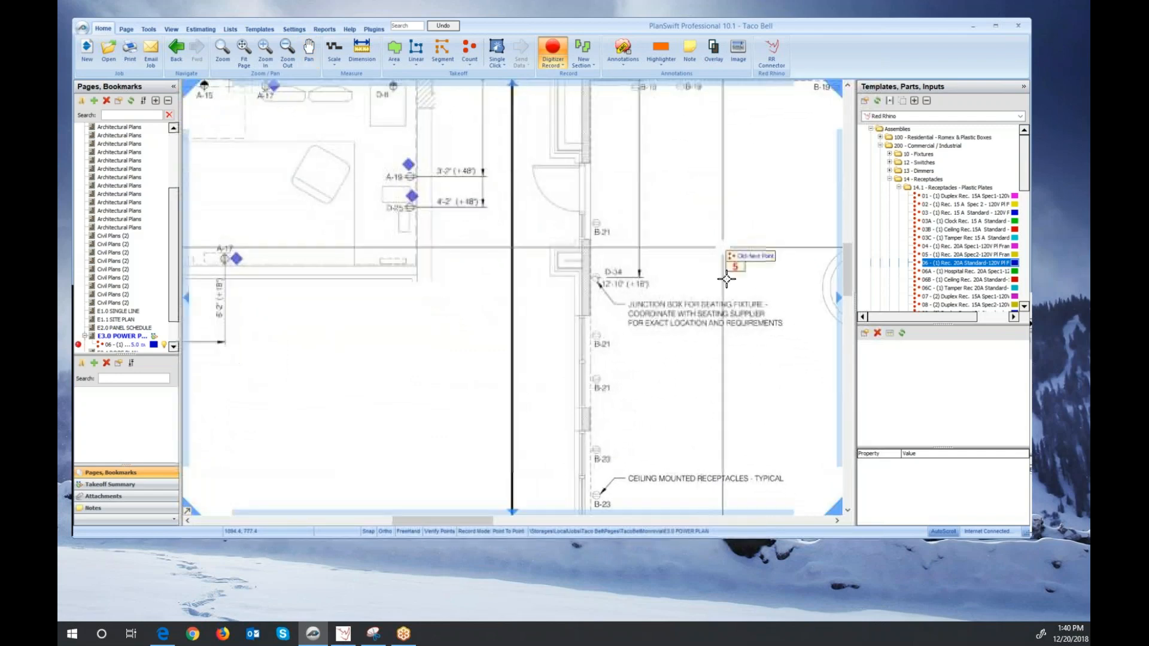
click(610, 446)
click(615, 379)
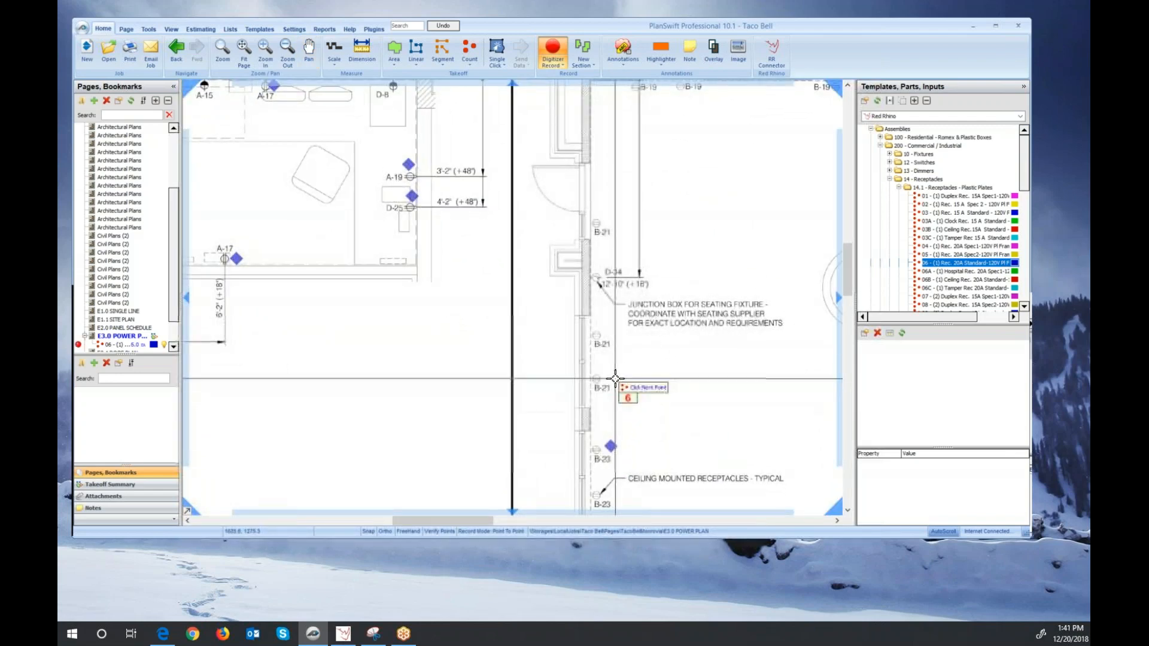
click(615, 337)
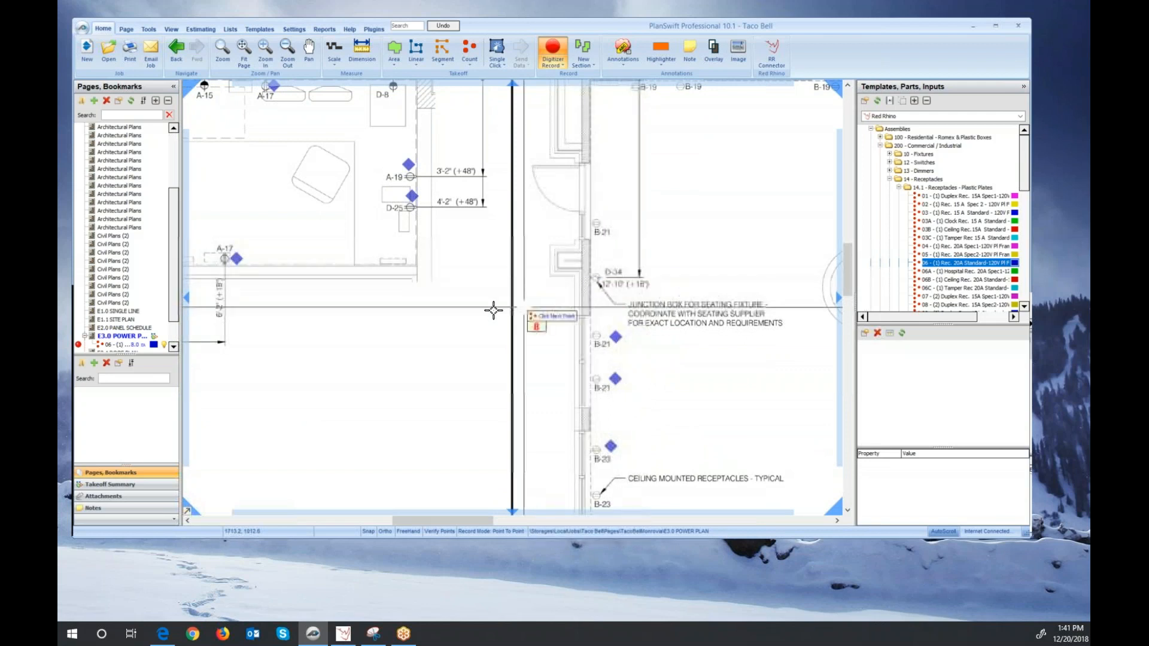
drag(173, 298, 173, 313)
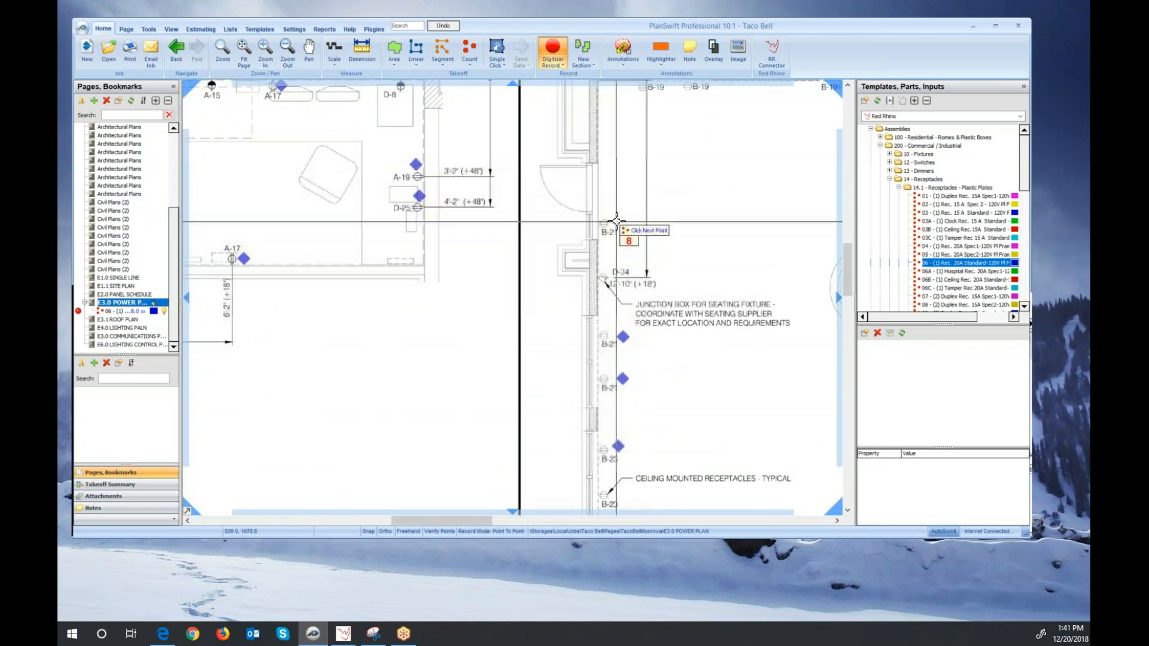
click(618, 222)
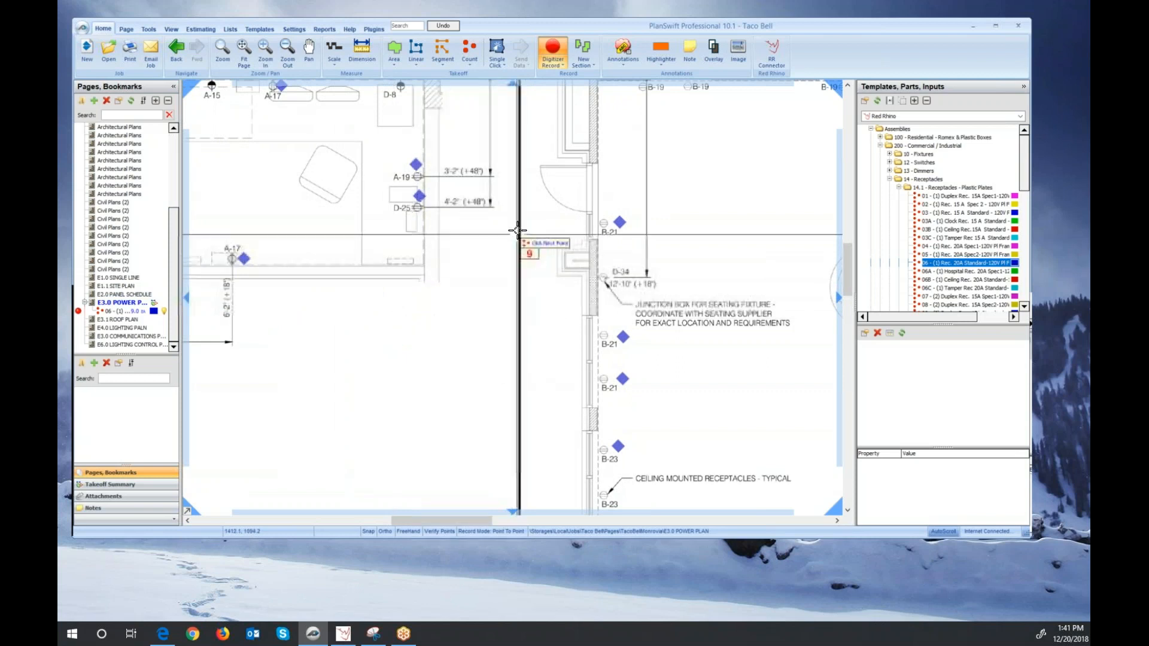
click(552, 53)
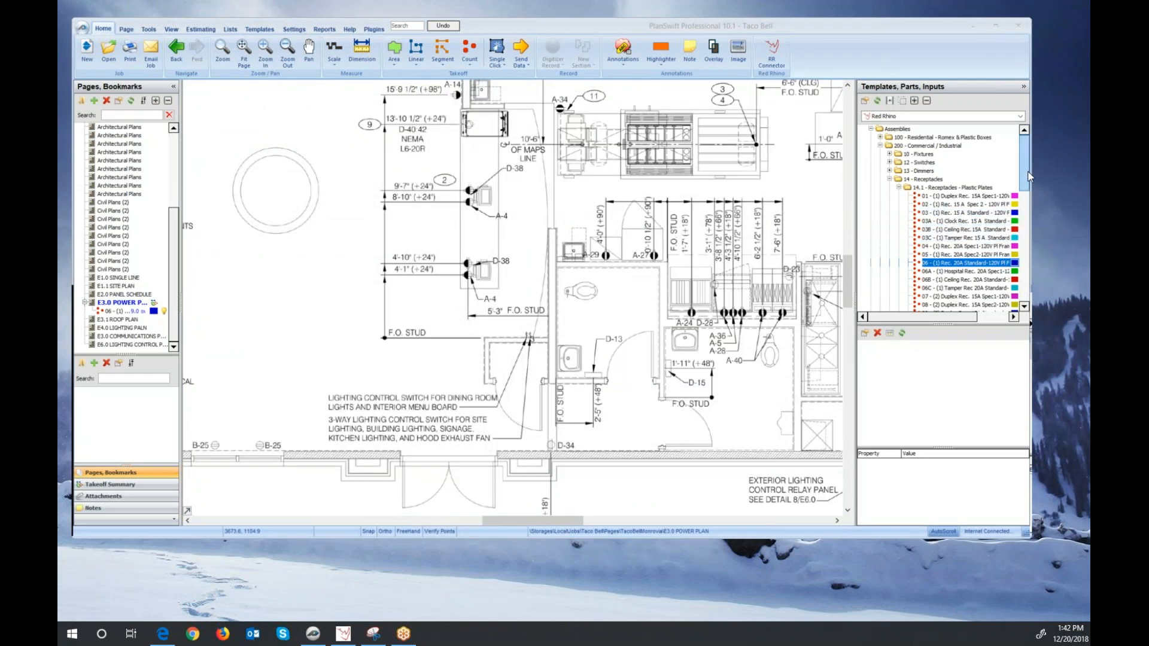
- Start a takeoff of assembly 12 - (2) Duplex Rec. 20A Standard -120V Pl Frame in the folder Taco Bell\Branch & Lighting
drag(1029, 176, 1029, 197)
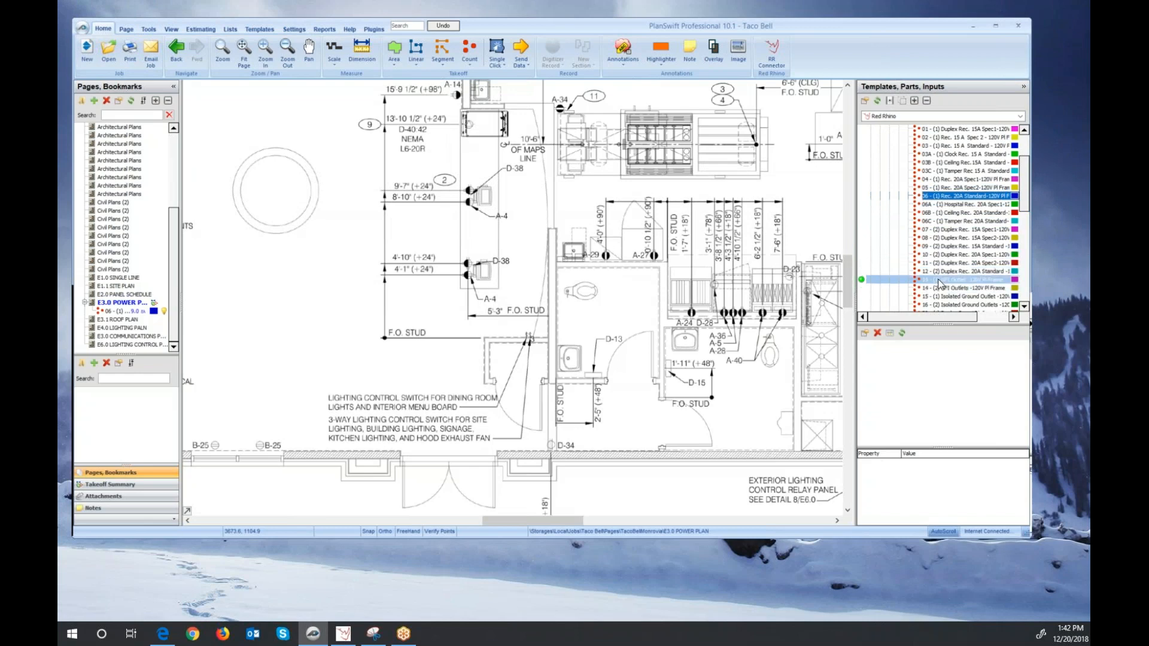
double_click(862, 271)
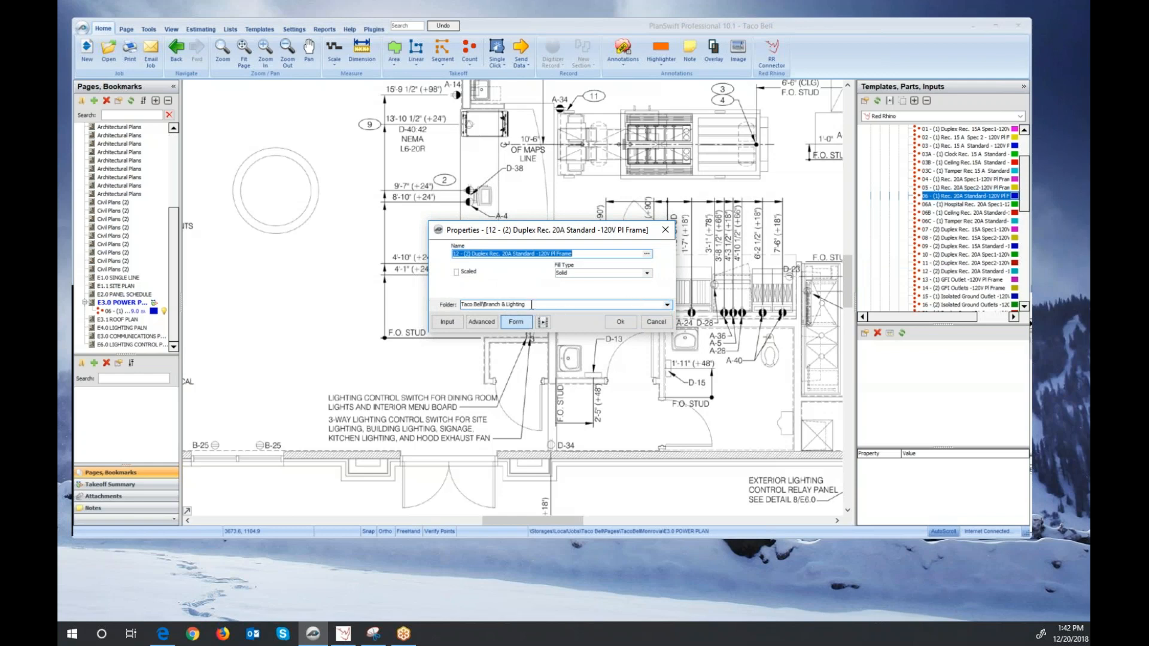
click(621, 321)
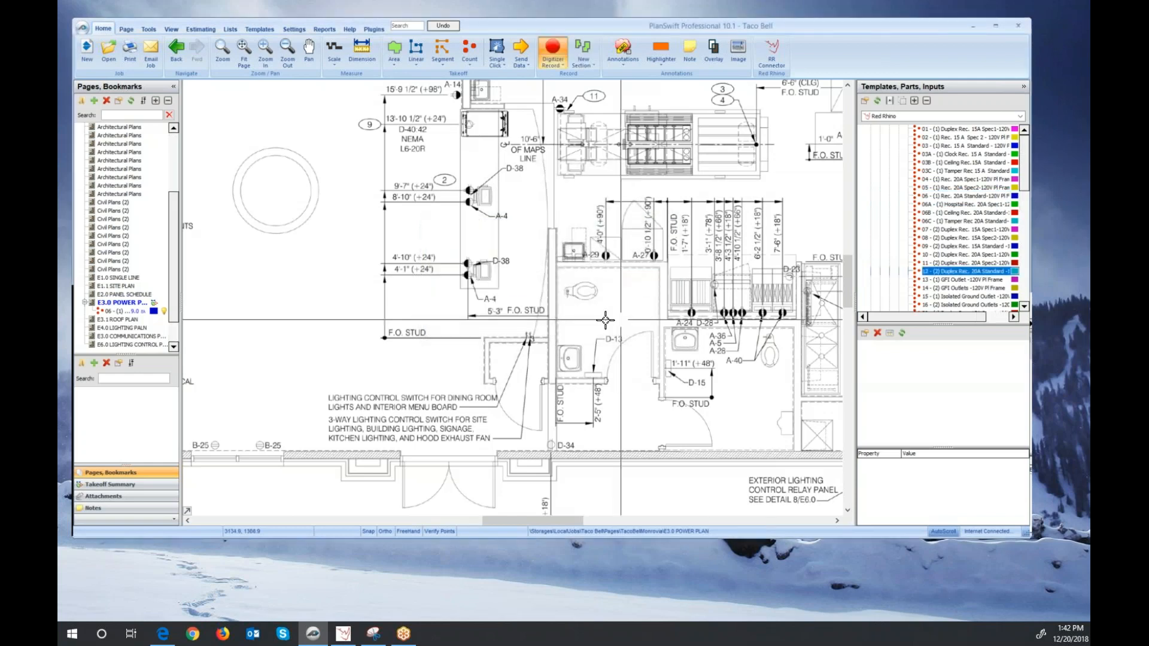
- Count the four double duplex receptacles at the D-38 and A-4 pairs, plus the one at A-14
click(453, 273)
click(455, 203)
click(455, 188)
click(129, 346)
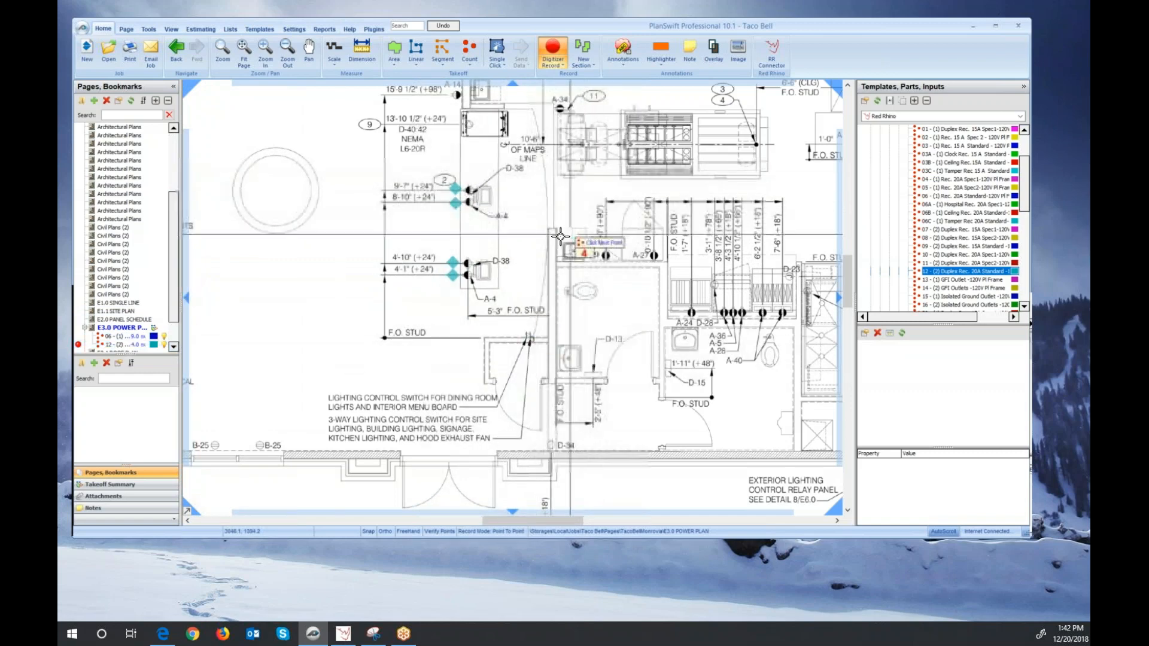
drag(543, 221, 516, 340)
click(413, 214)
drag(501, 247, 517, 370)
drag(602, 418, 614, 98)
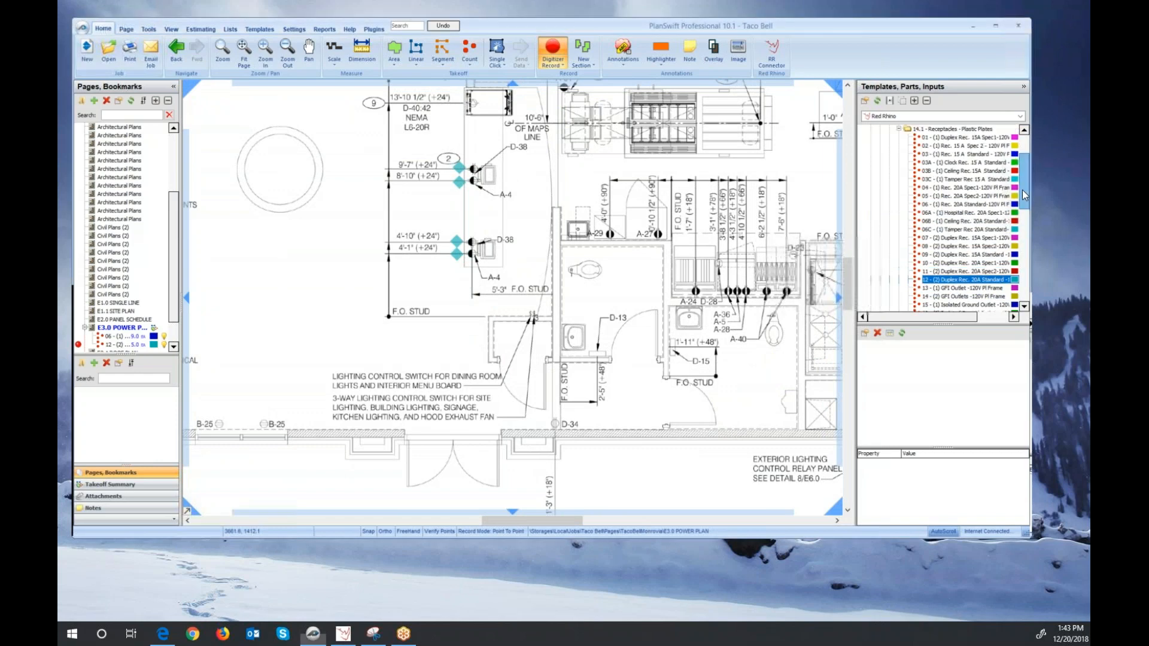
- End the duplex receptacle count and collapse the 14.1 - Receptacles - Plastic Plates and 14 - Receptacles folders
scroll(1022, 208, up, 3)
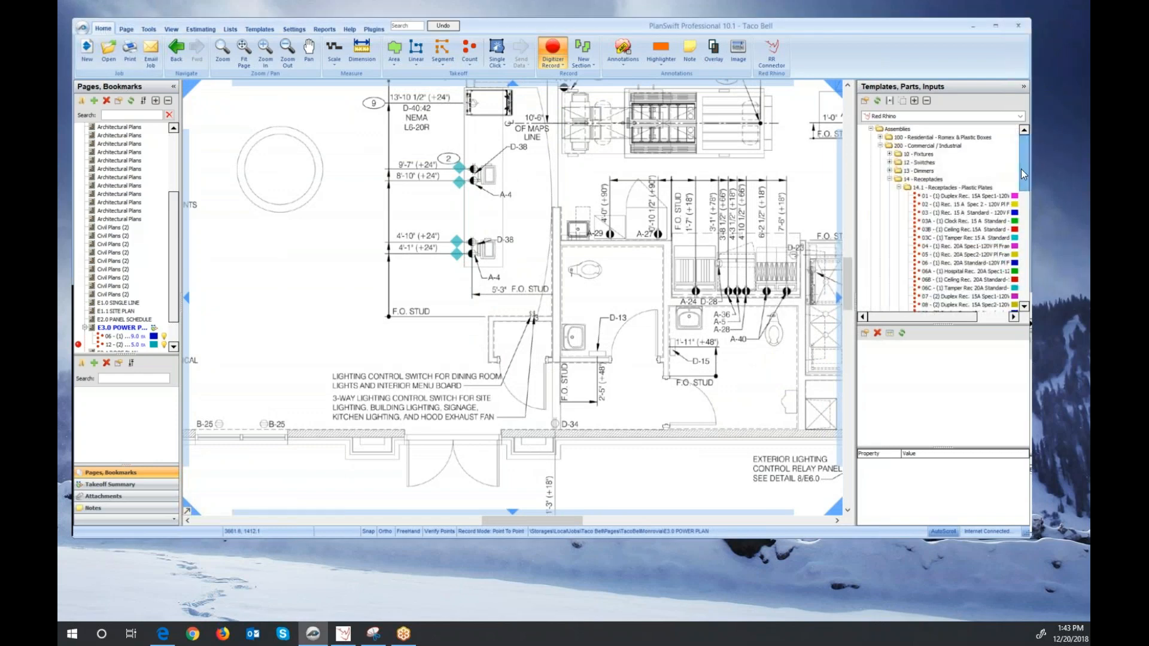
click(899, 188)
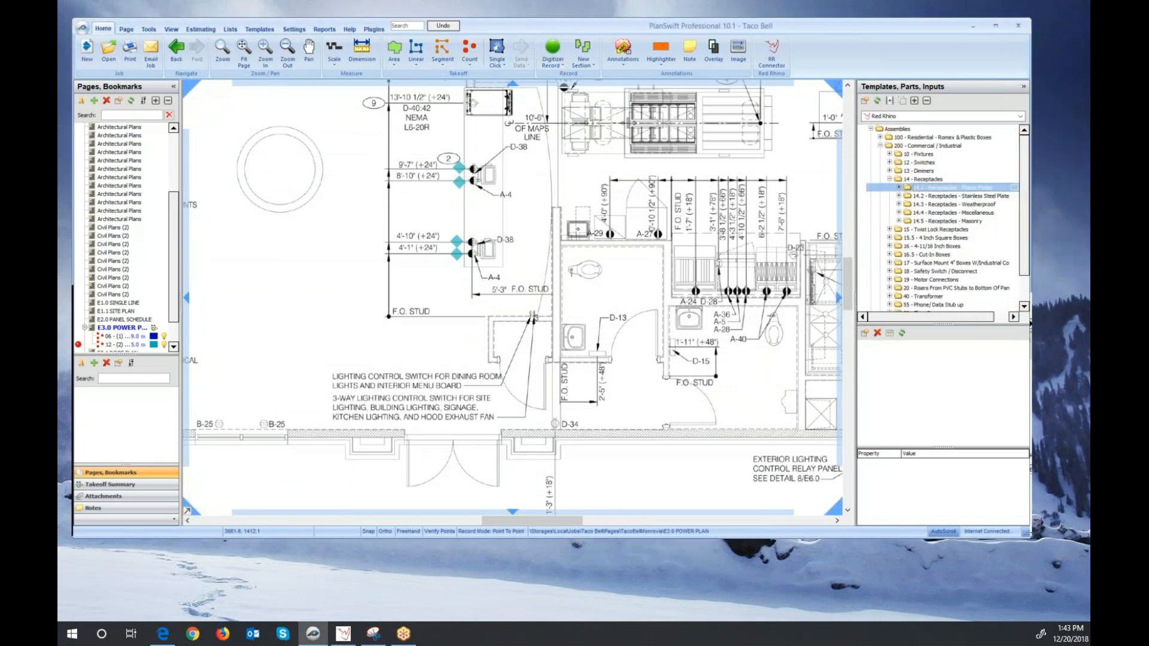
click(900, 187)
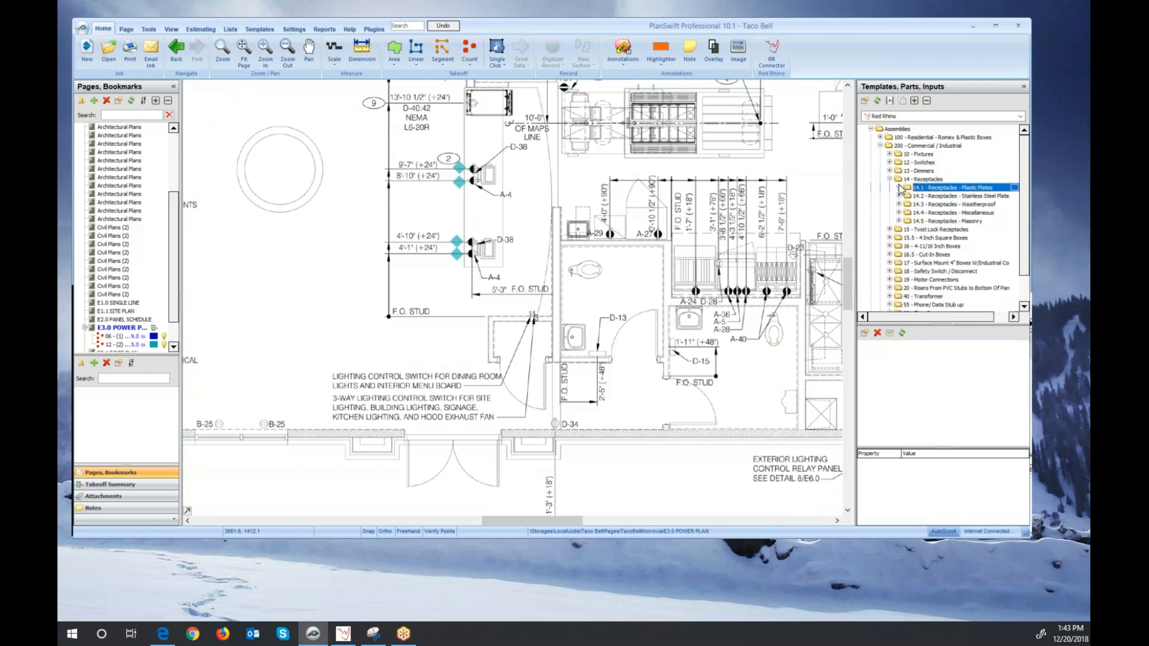
click(890, 179)
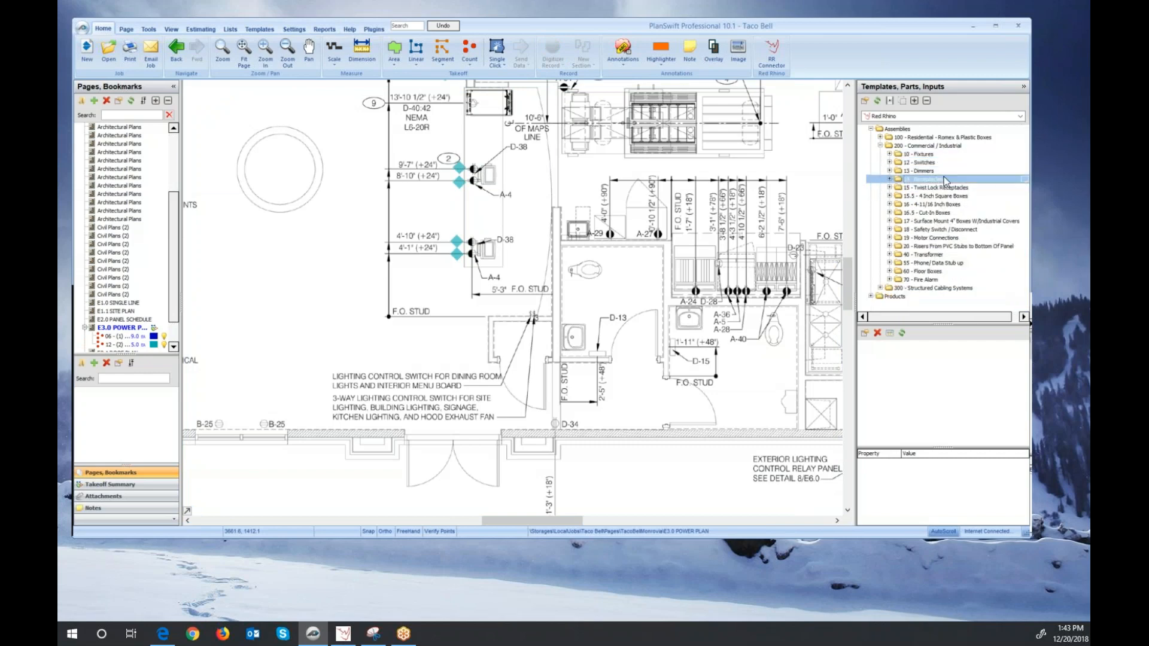
click(953, 178)
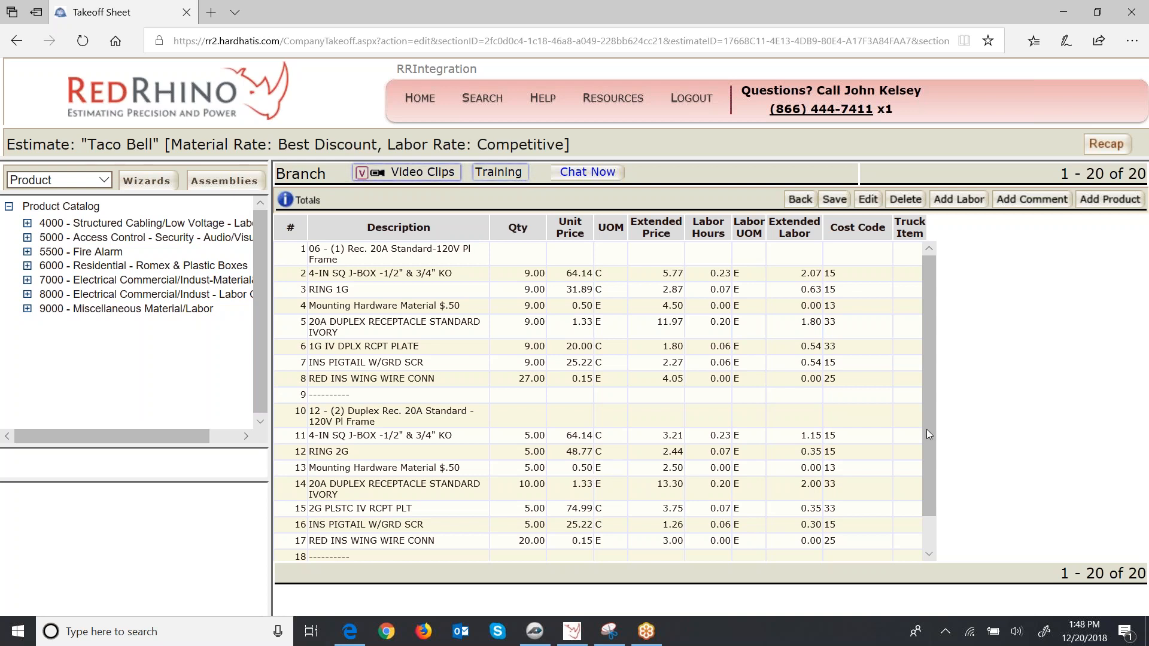
- On the Red Rhino website, open the page with all videos and expand the PlanSwift Training Videos list
click(416, 107)
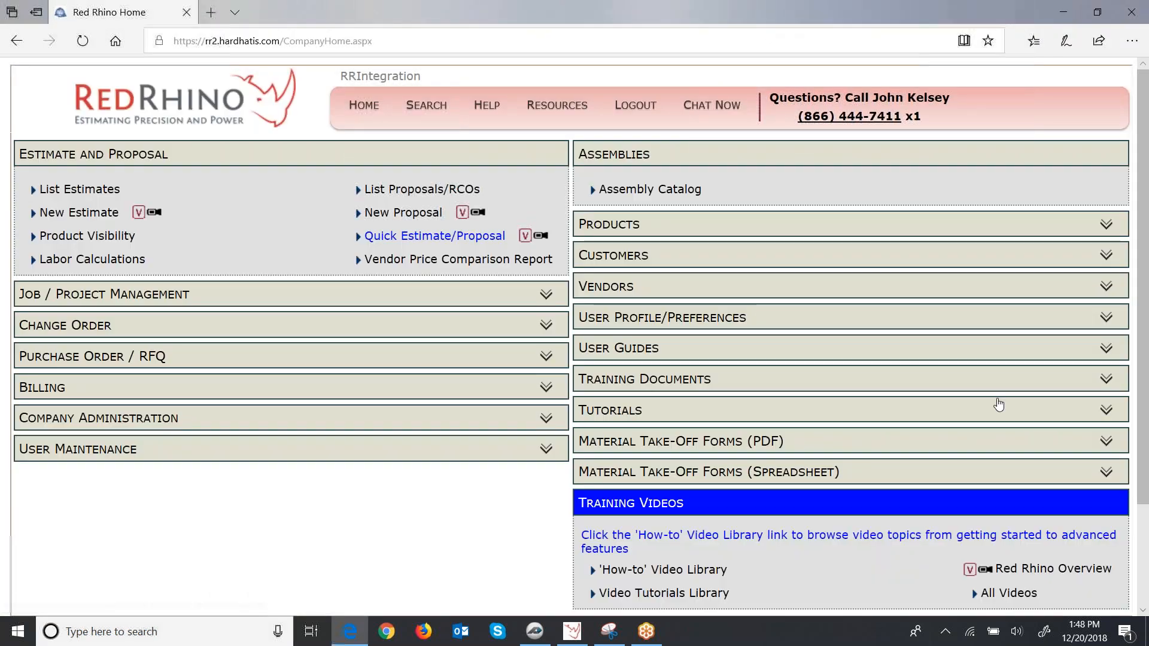
click(1018, 594)
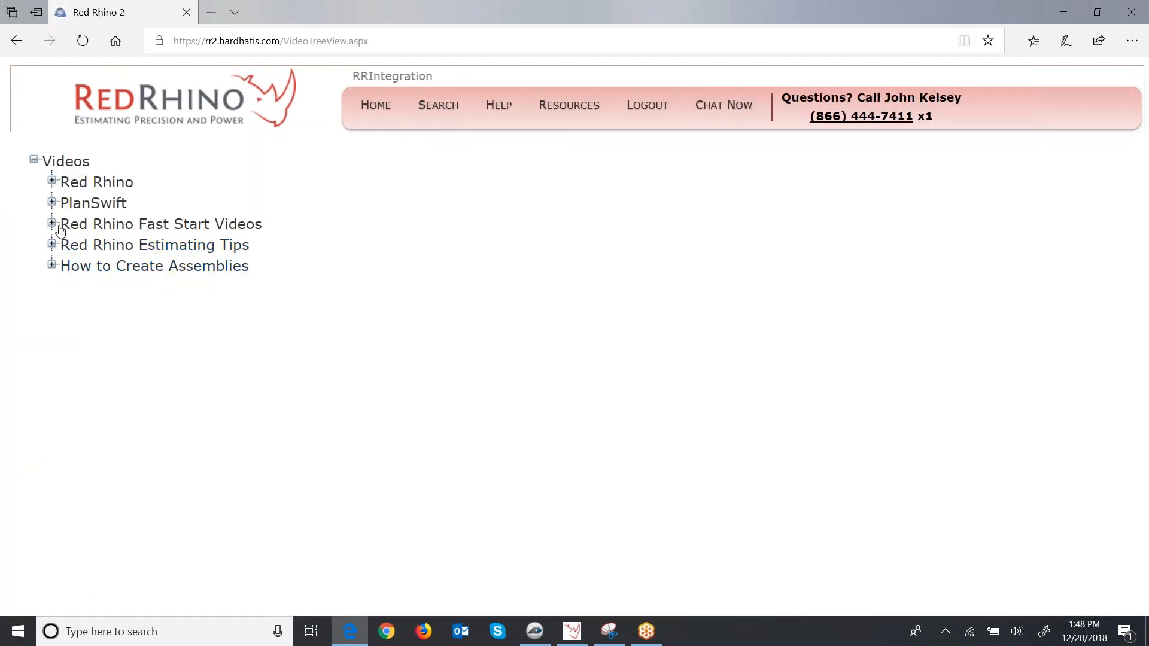
click(53, 204)
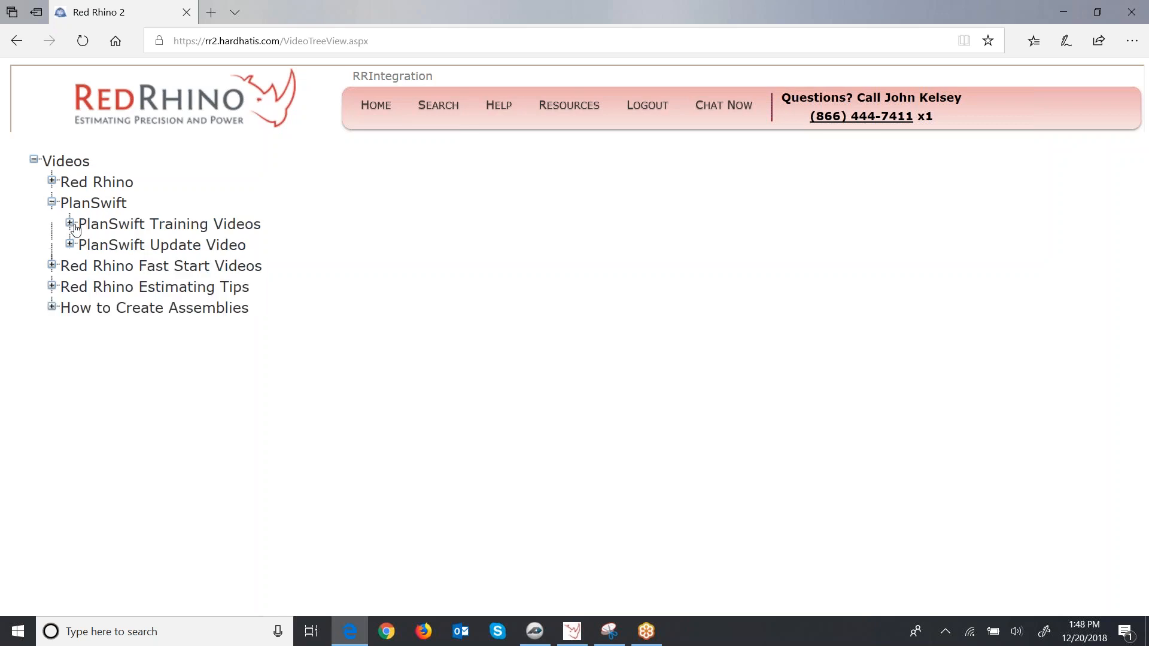
click(70, 224)
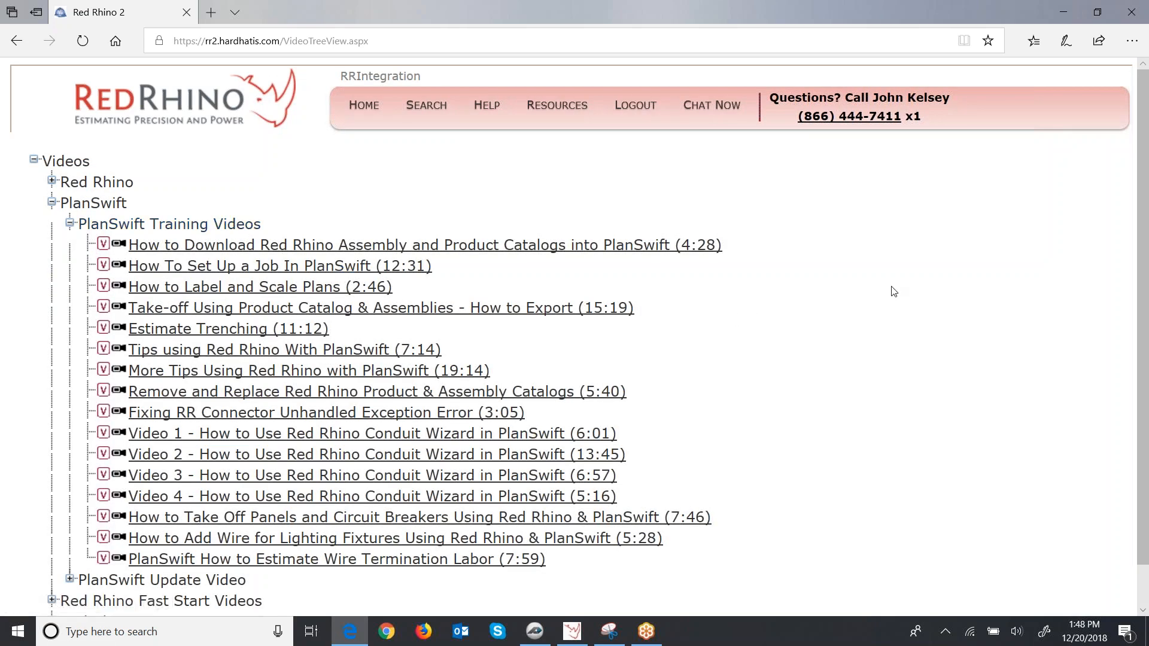